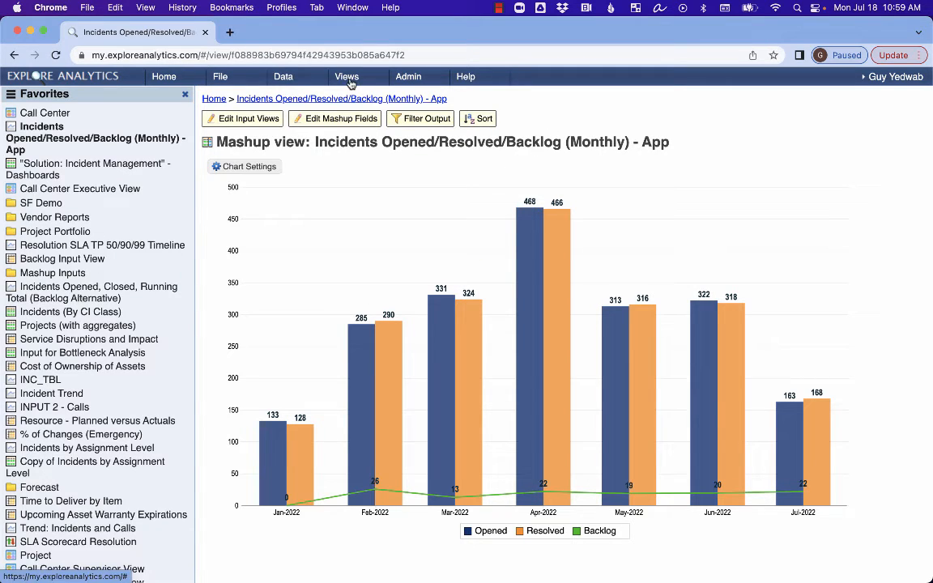
Step: Add a new app named "Incident Management Container Application" and open its list of views
{"action": "left_click", "coordinate": [291, 79]}
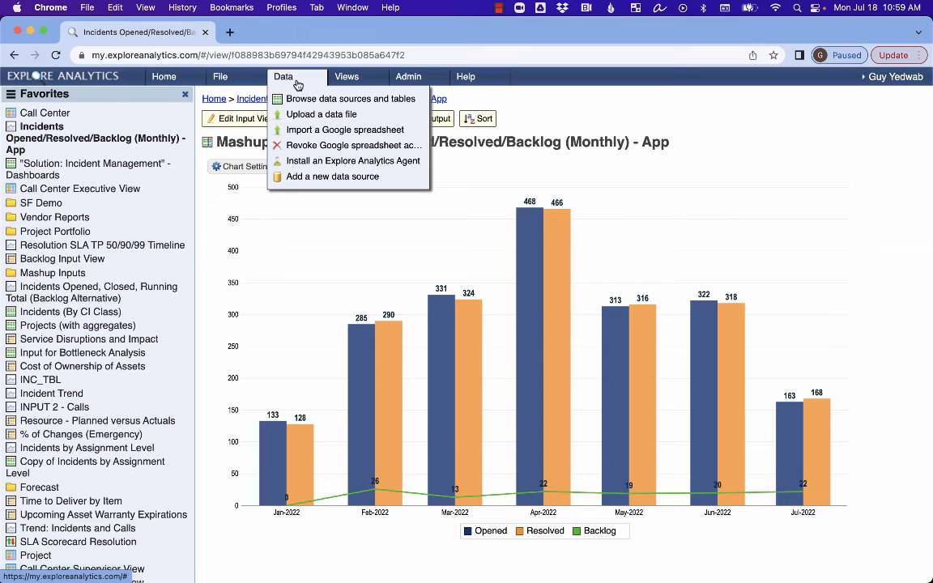
{"action": "left_click", "coordinate": [347, 77]}
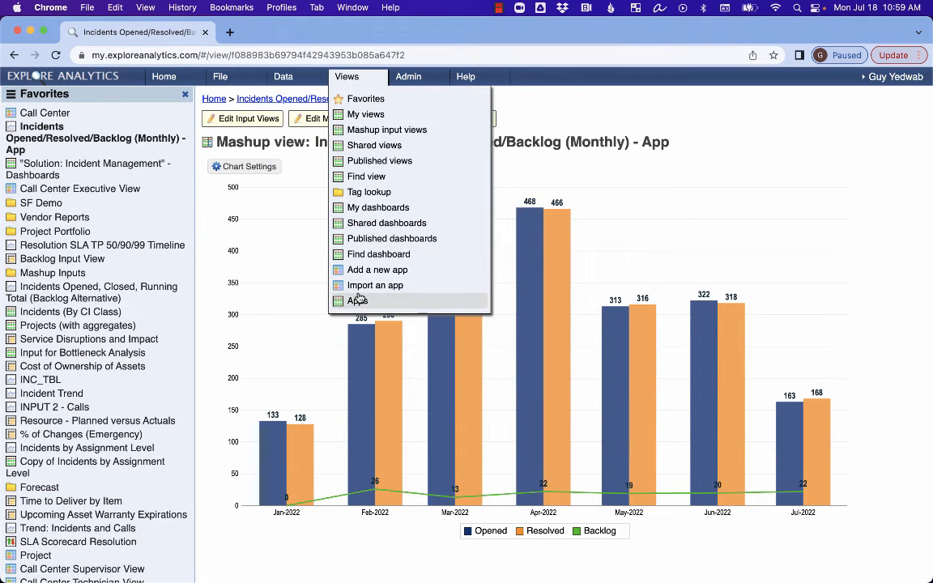
{"action": "left_click", "coordinate": [348, 270]}
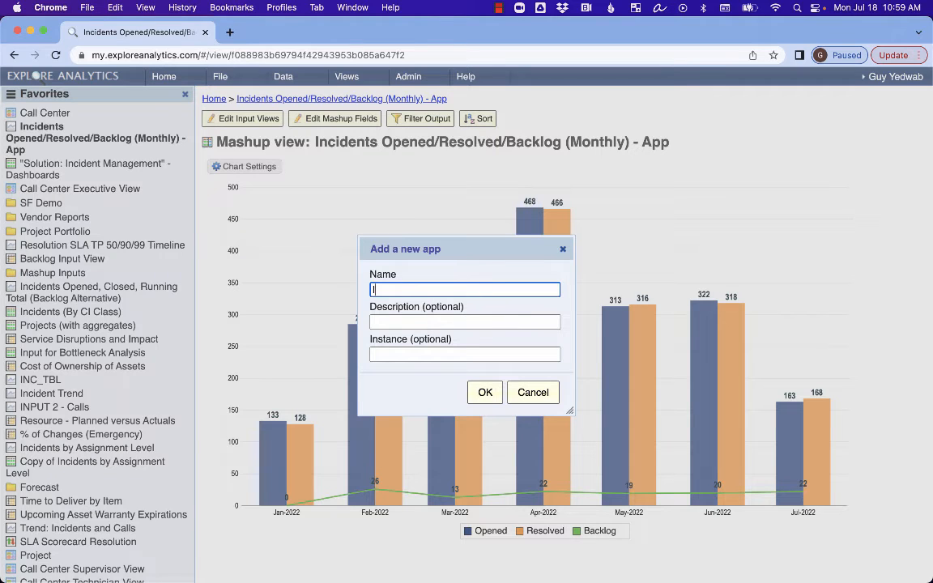
{"action": "type", "text": "Incident Management "}
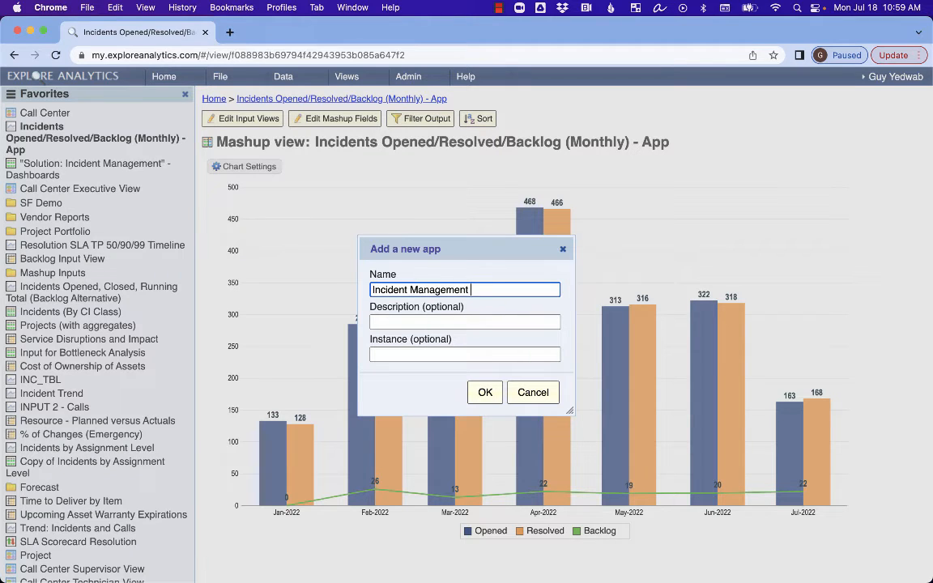
{"action": "type", "text": "Container Application"}
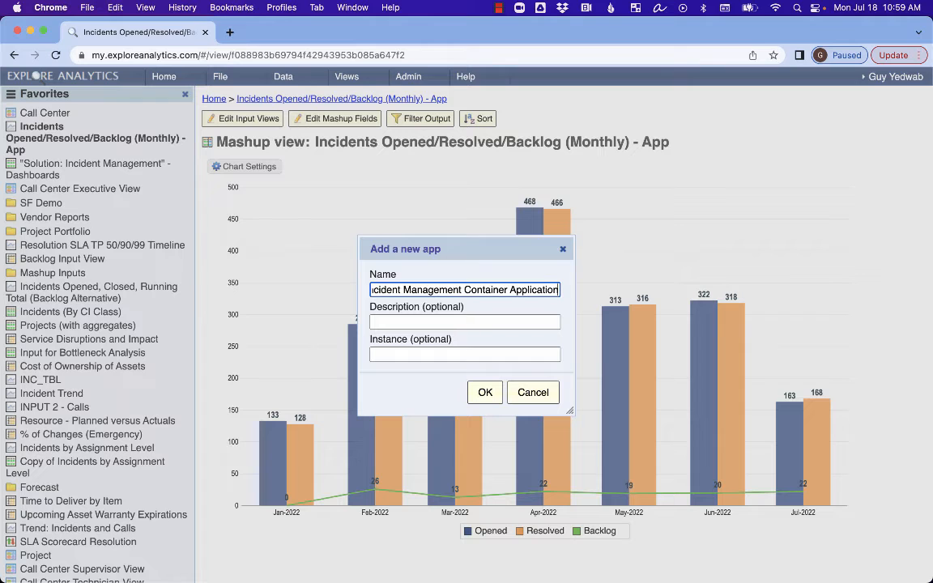
{"action": "left_click", "coordinate": [482, 395]}
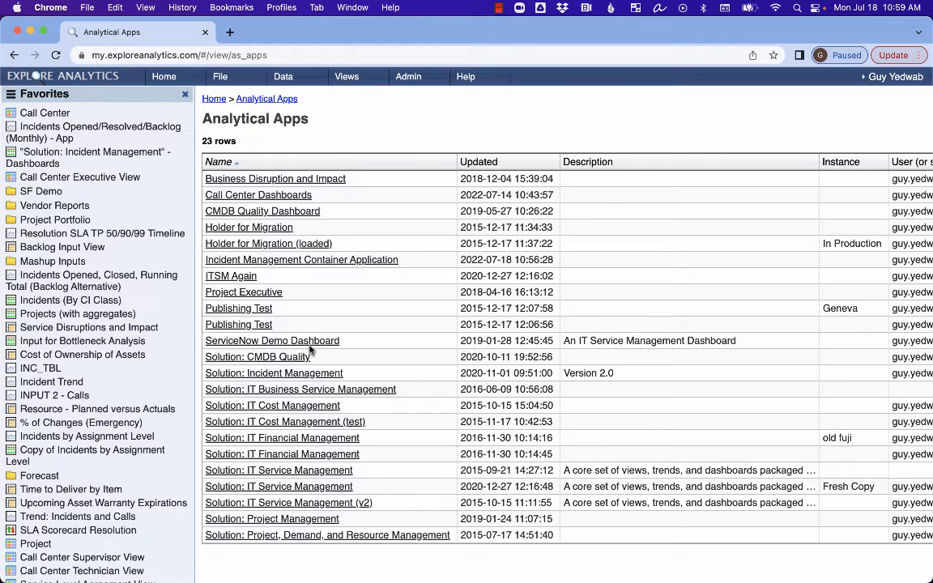
{"action": "left_click", "coordinate": [323, 260]}
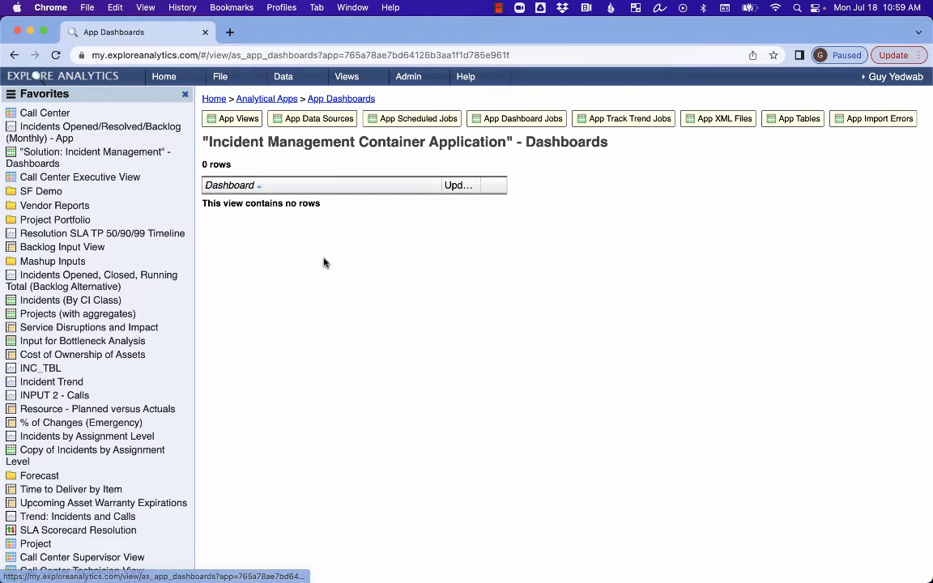
{"action": "left_click", "coordinate": [232, 117]}
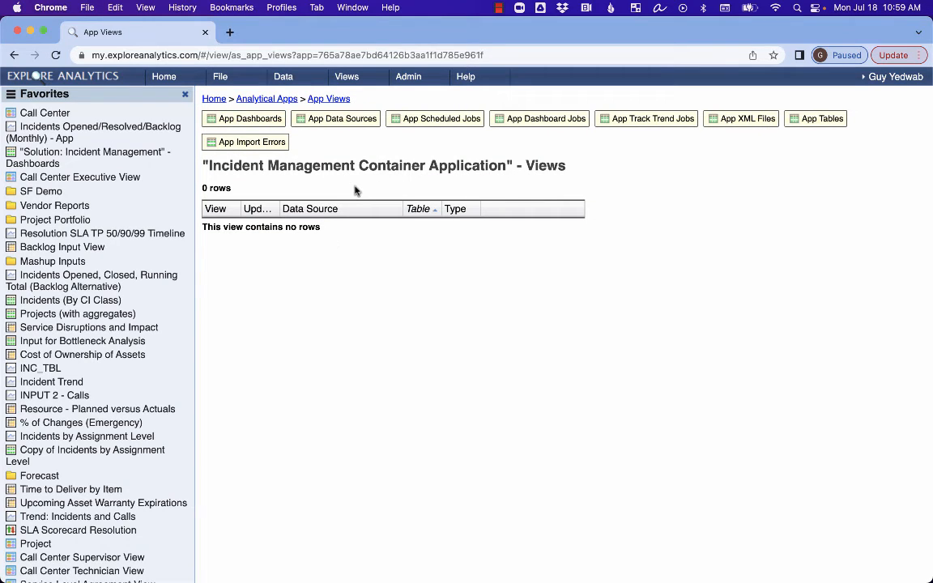
Step: Add the "Incidents Opened/Resolved/Backlog (Monthly) - App" mashup view to the Incident Management Container Application
{"action": "left_click", "coordinate": [153, 132]}
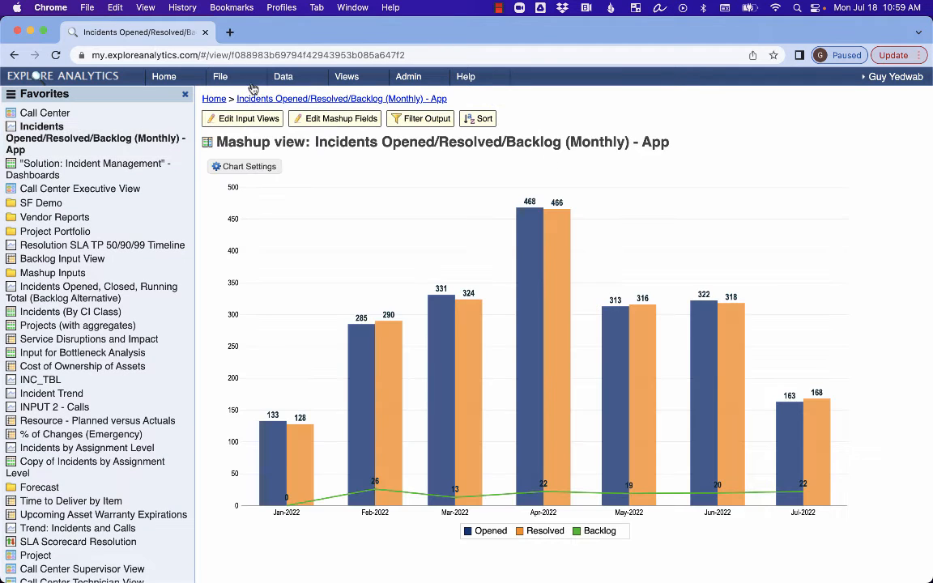
{"action": "left_click", "coordinate": [245, 82]}
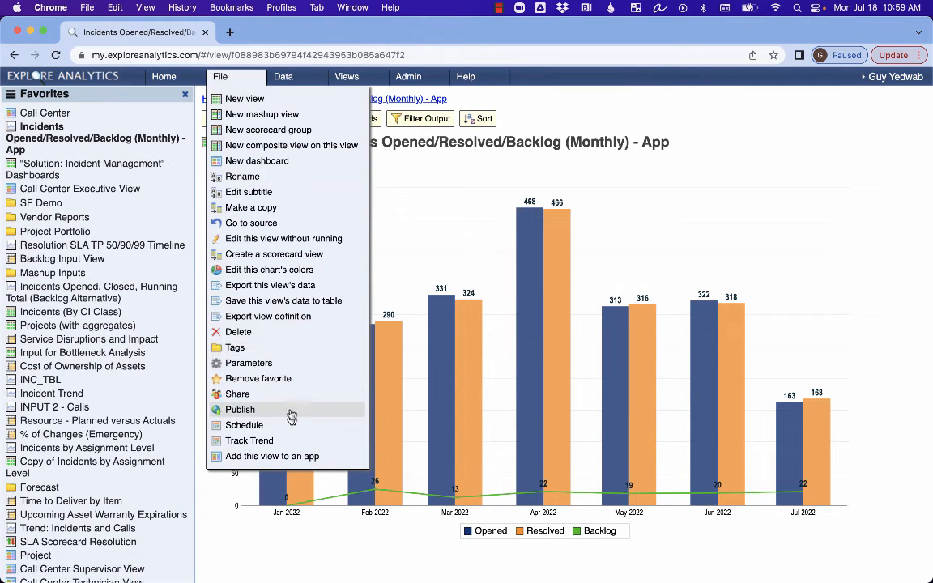
{"action": "left_click", "coordinate": [288, 458]}
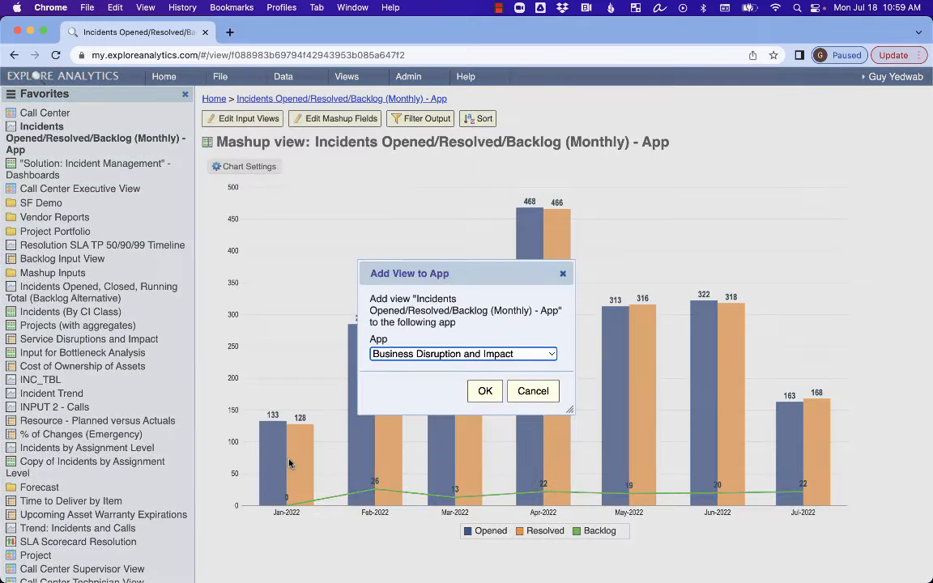
{"action": "left_click", "coordinate": [433, 354]}
{"action": "scroll", "coordinate": [436, 380], "scroll_direction": "down", "scroll_amount": 5}
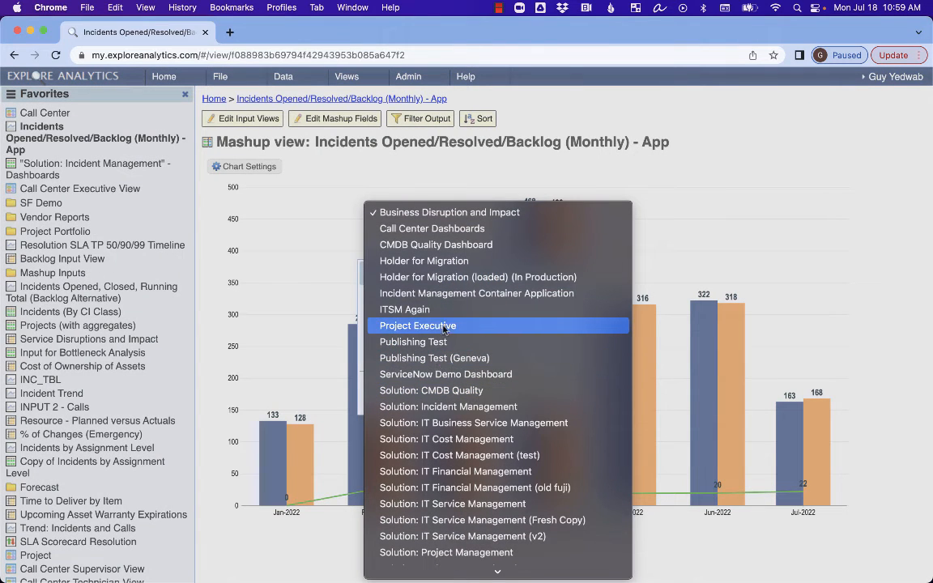
{"action": "left_click", "coordinate": [445, 293]}
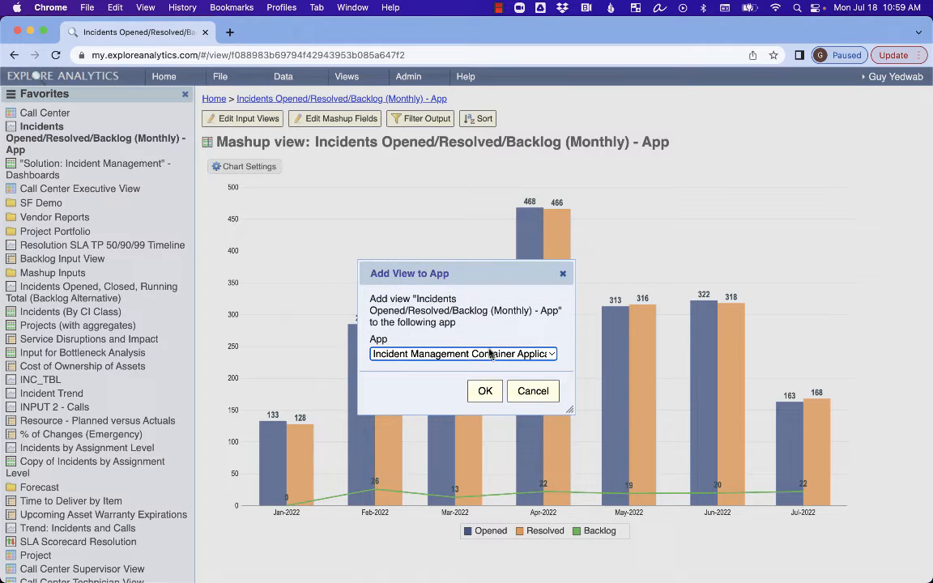
{"action": "left_click", "coordinate": [490, 392]}
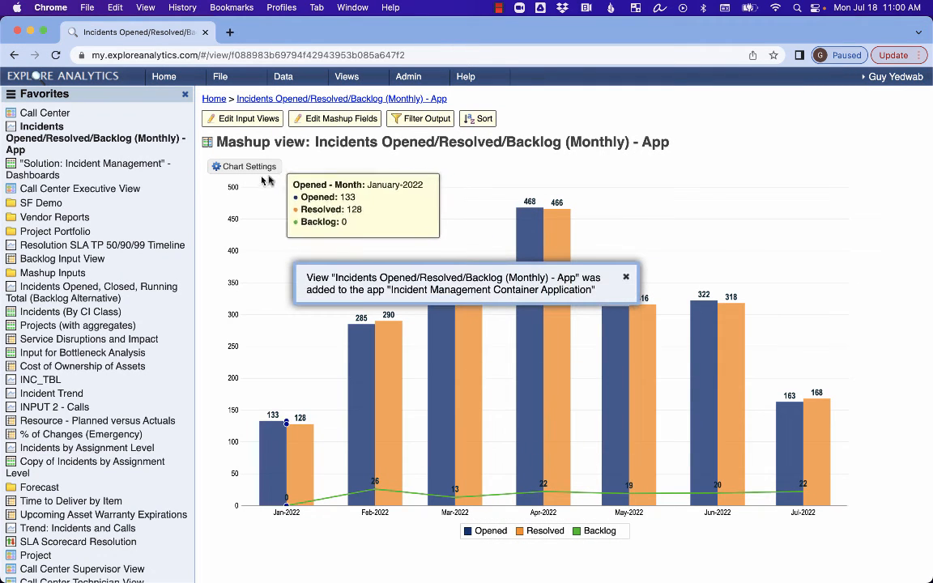
Step: Review the views, track trend jobs and data sources of the Incident Management Container Application
{"action": "left_click", "coordinate": [13, 57]}
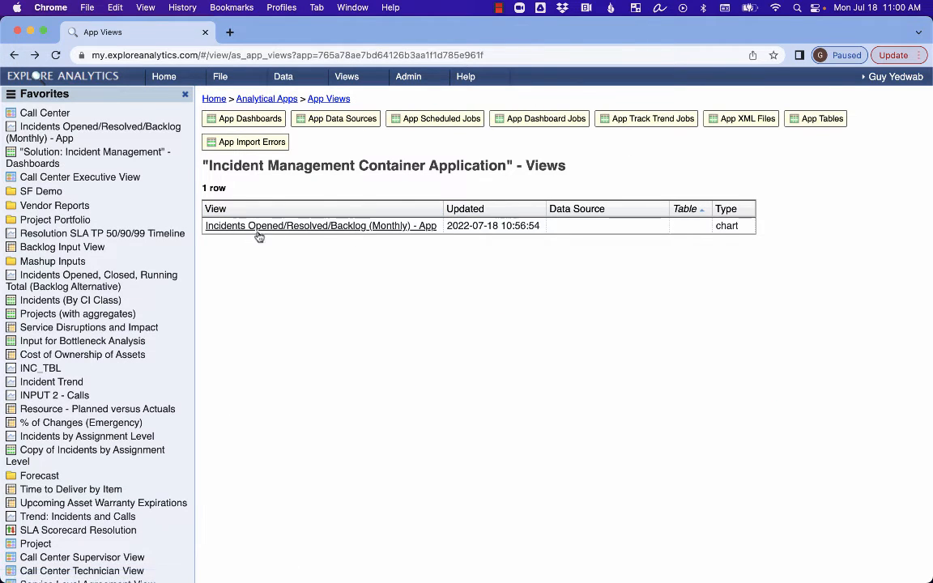
{"action": "left_click", "coordinate": [627, 118]}
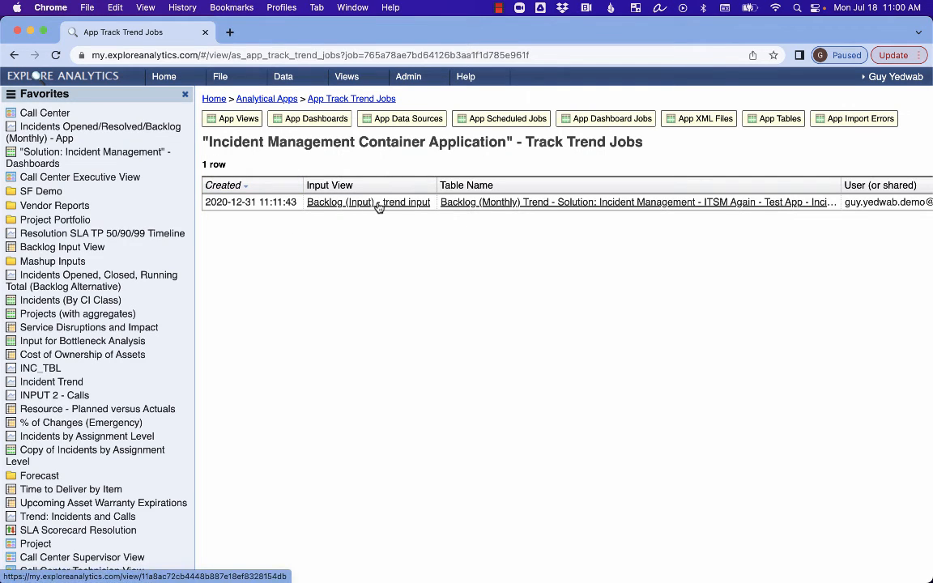
{"action": "left_click", "coordinate": [414, 123]}
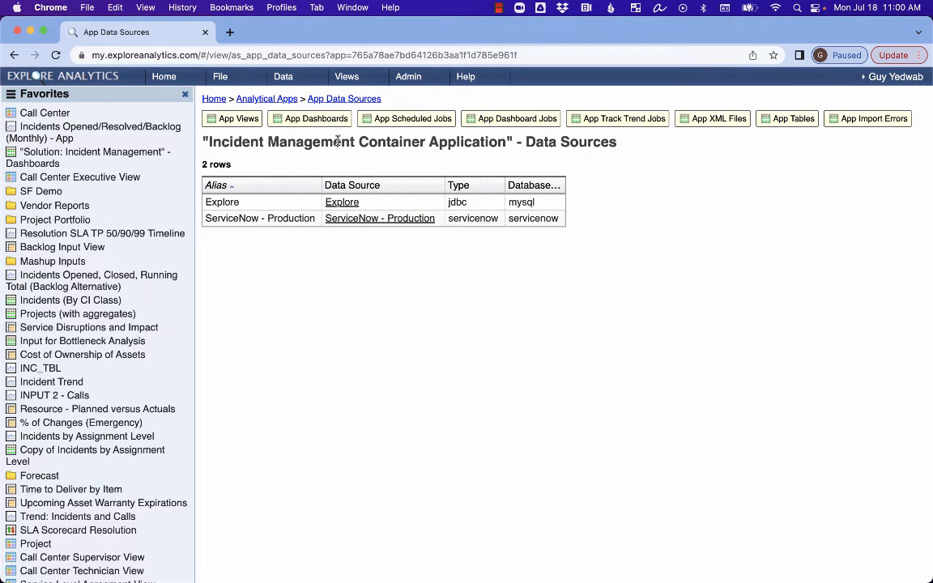
Step: Open the Call Center dashboard and remove it from its current app
{"action": "left_click", "coordinate": [115, 117]}
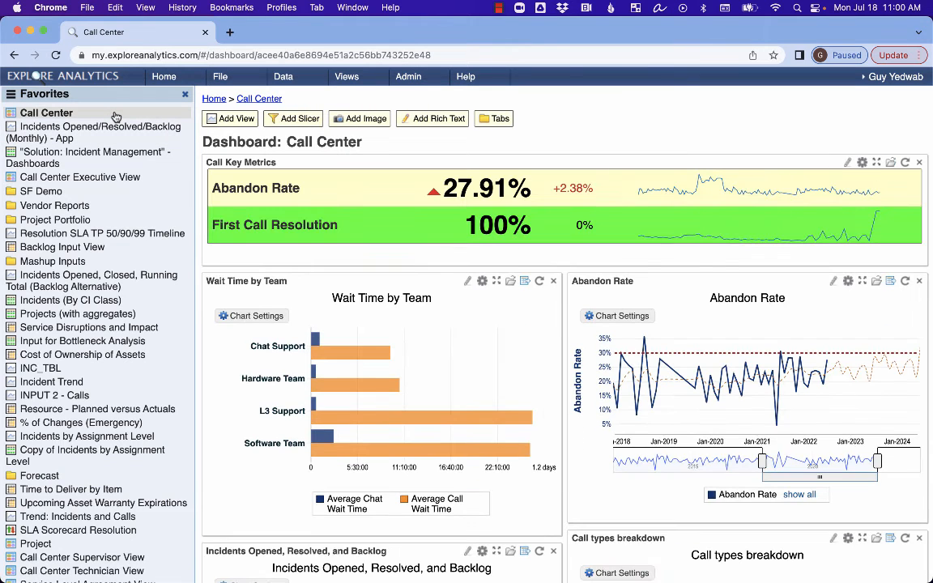
{"action": "left_click", "coordinate": [230, 81]}
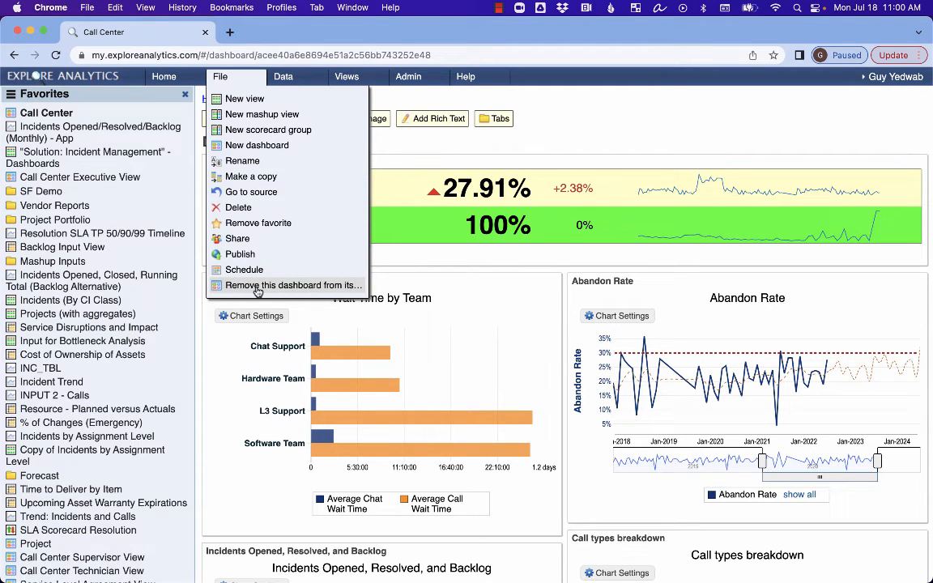
{"action": "left_click", "coordinate": [258, 284]}
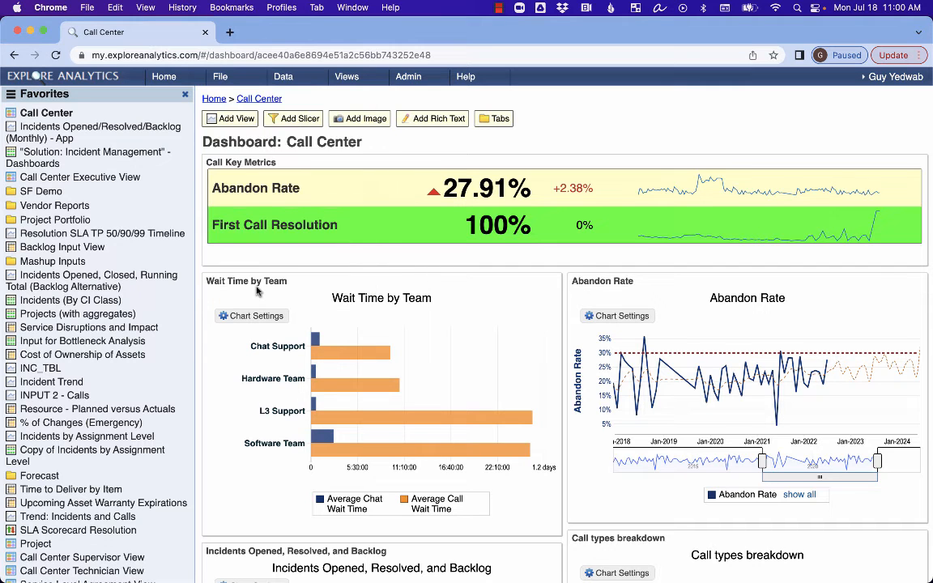
Step: Add the Call Center dashboard to the Incident Management Container Application
{"action": "left_click", "coordinate": [222, 77]}
{"action": "left_click", "coordinate": [267, 285]}
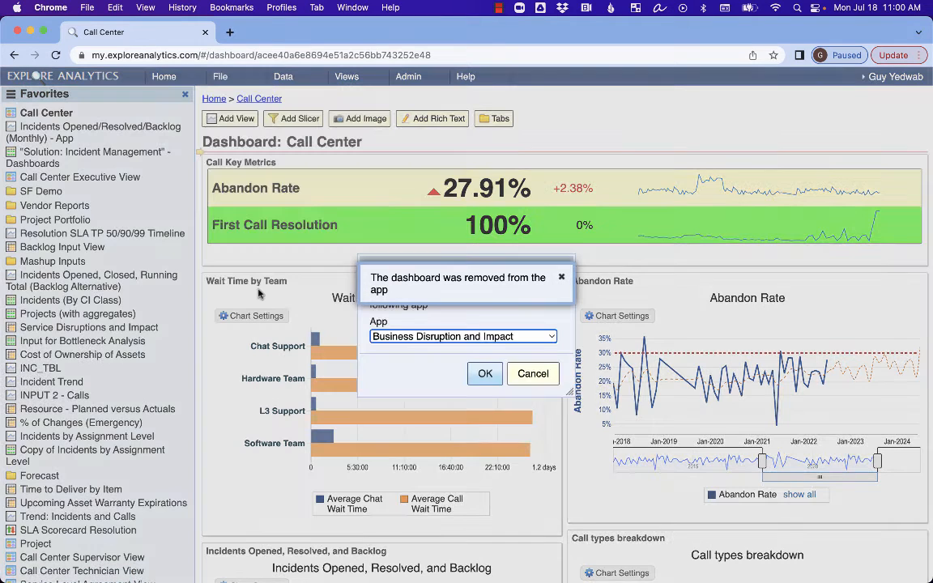
{"action": "left_click", "coordinate": [453, 335]}
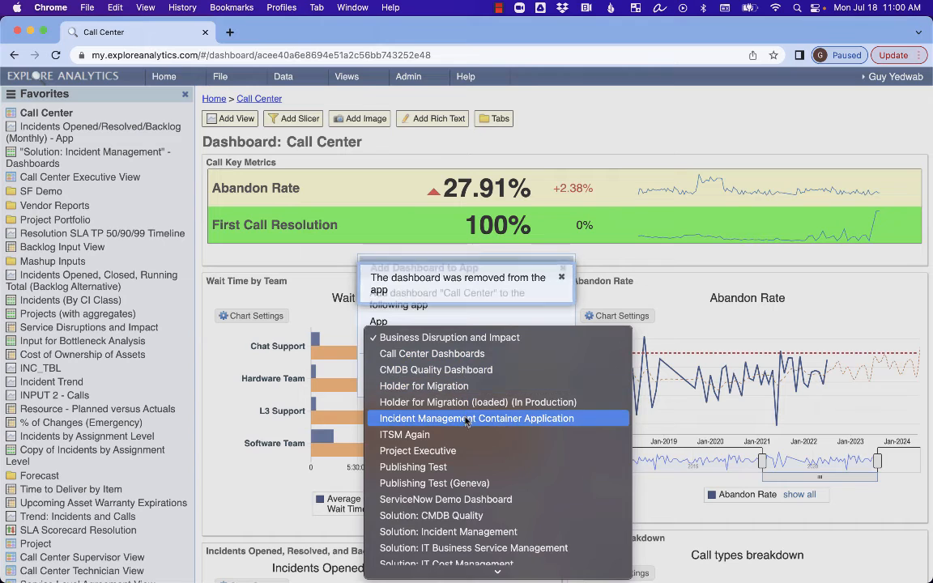
{"action": "left_click", "coordinate": [476, 418]}
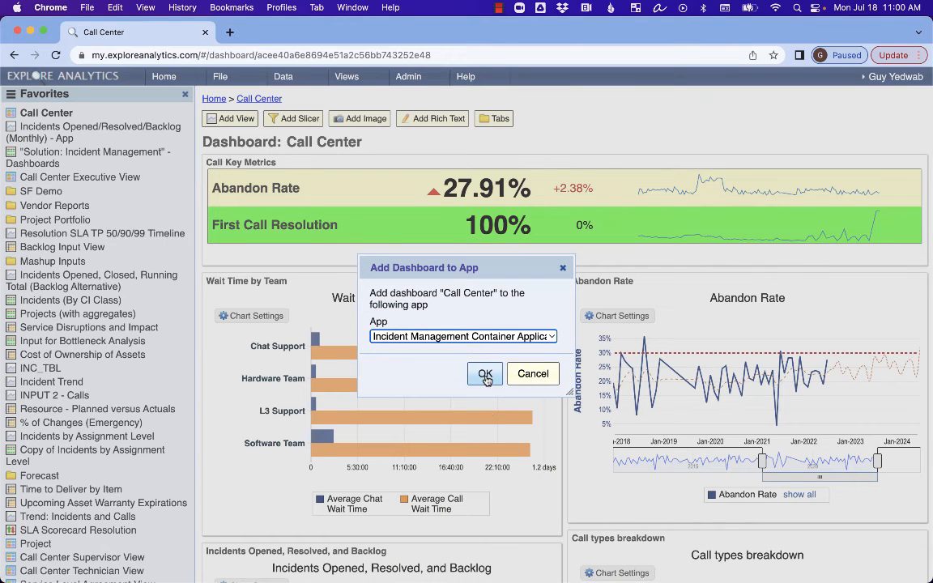
{"action": "left_click", "coordinate": [485, 376]}
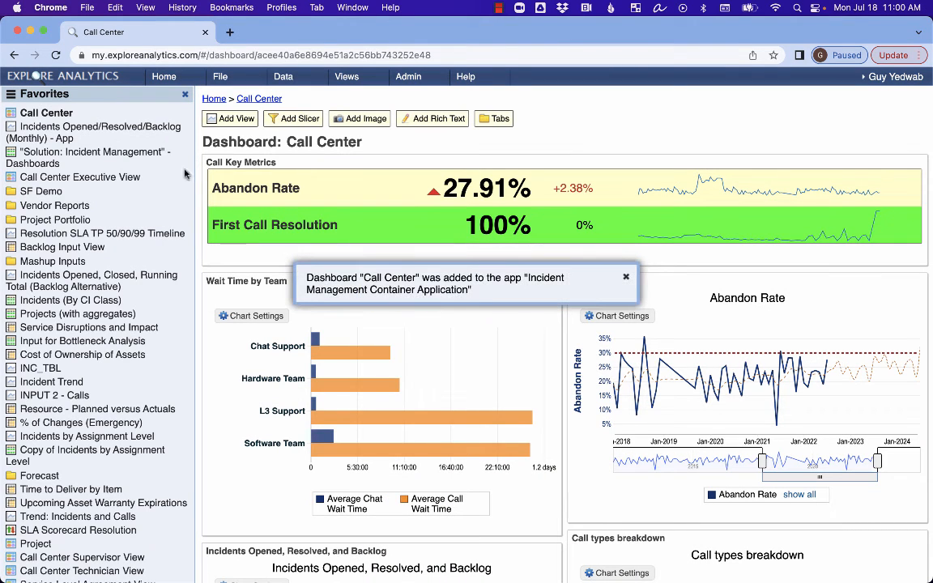
Step: Return to the Incident Management Container Application and check its dashboards, views and track trend jobs
{"action": "right_click", "coordinate": [15, 55]}
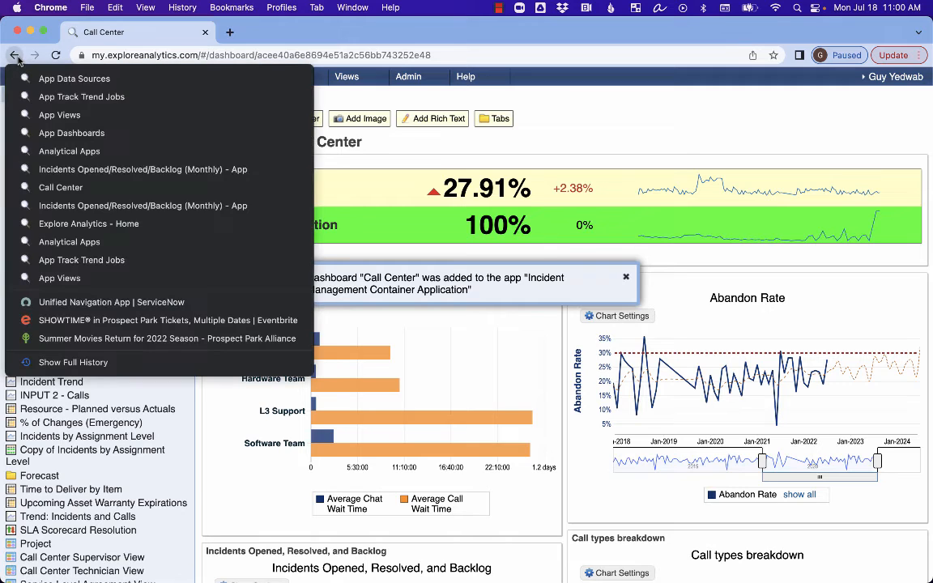
{"action": "left_click", "coordinate": [69, 79]}
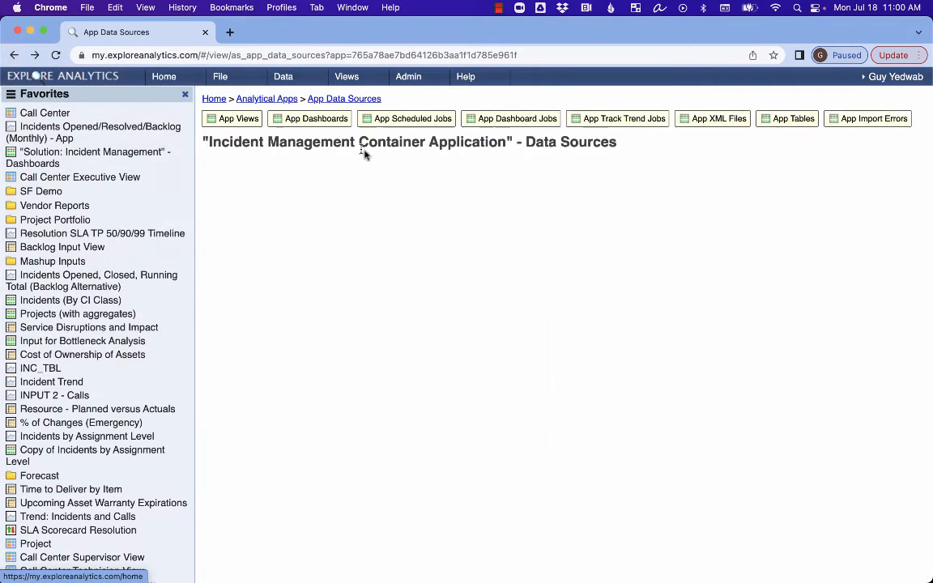
{"action": "left_click", "coordinate": [299, 122]}
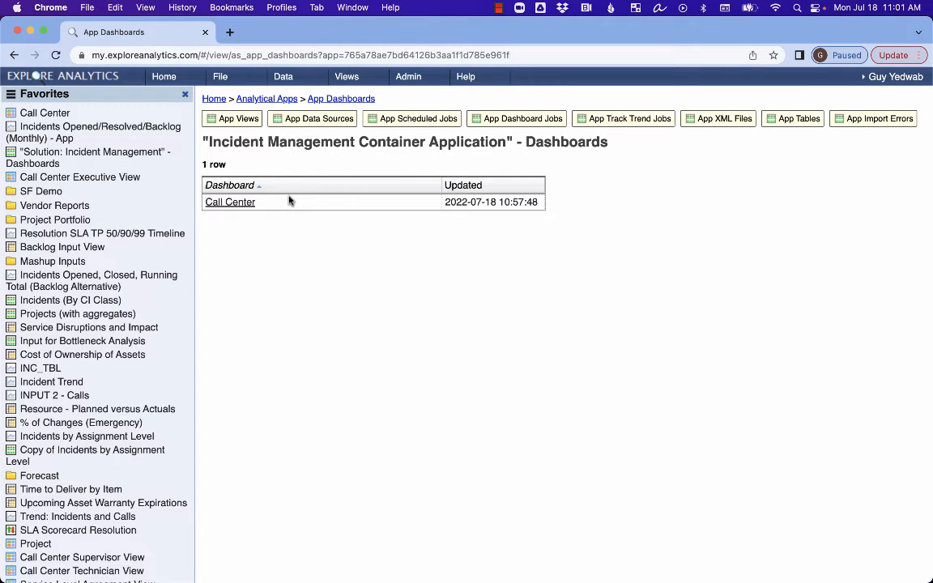
{"action": "left_click", "coordinate": [225, 119]}
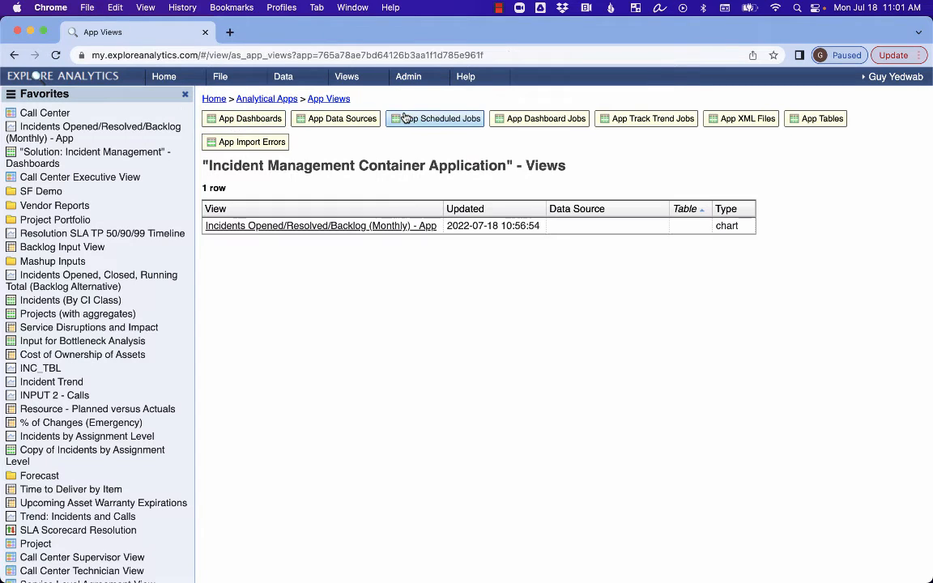
{"action": "left_click", "coordinate": [639, 118]}
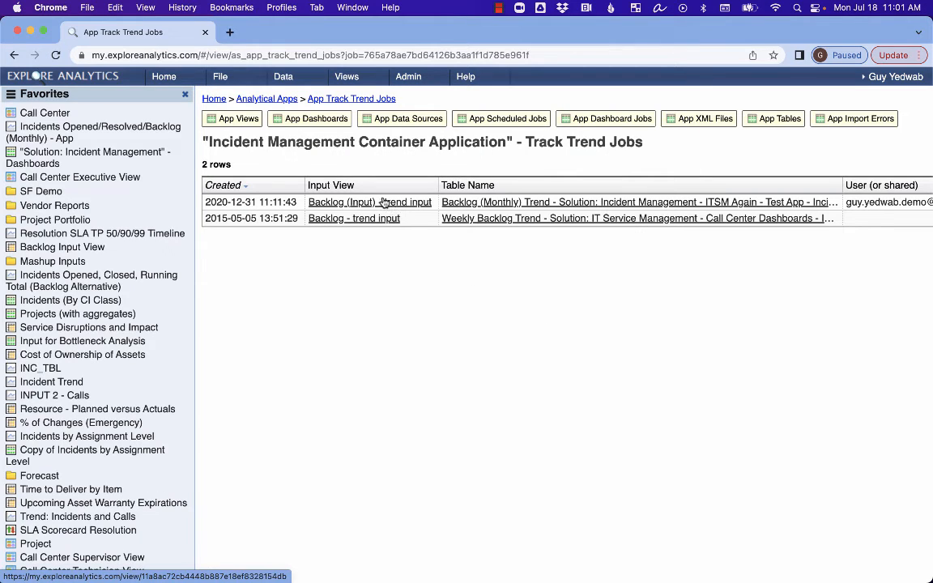
Step: Examine the actions available for the Project job under scheduled dashboard jobs, then return to the app's track trend jobs
{"action": "left_click", "coordinate": [356, 76]}
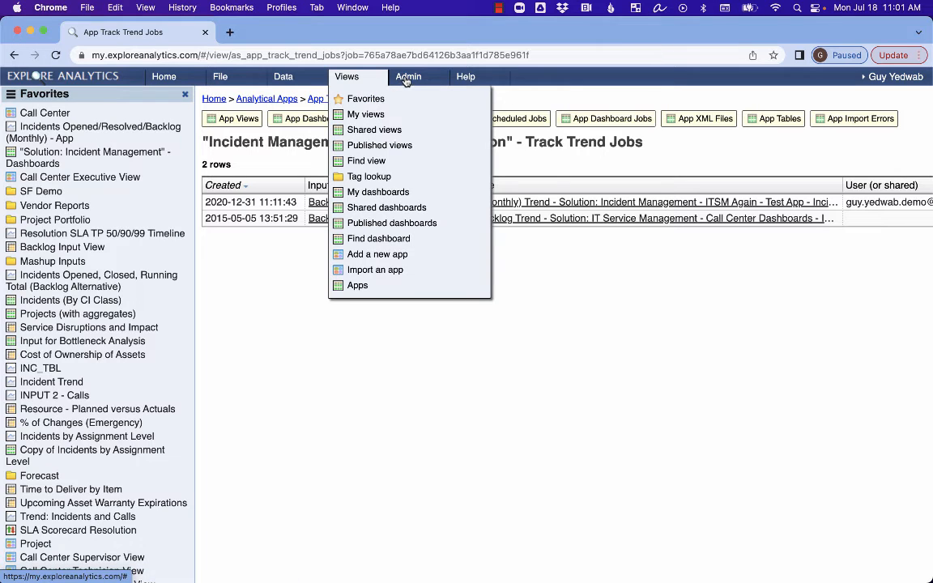
{"action": "left_click", "coordinate": [407, 77]}
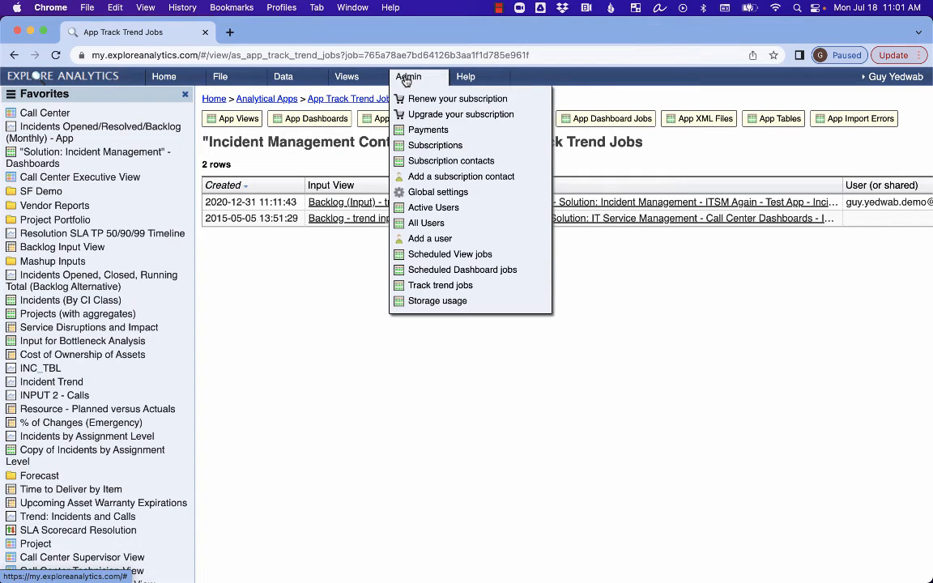
{"action": "left_click", "coordinate": [433, 270]}
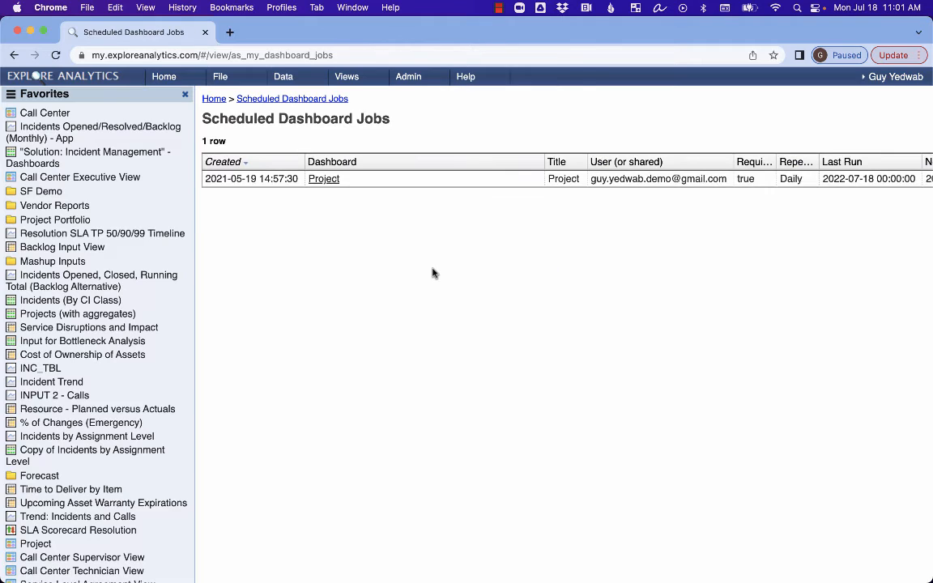
{"action": "right_click", "coordinate": [369, 183]}
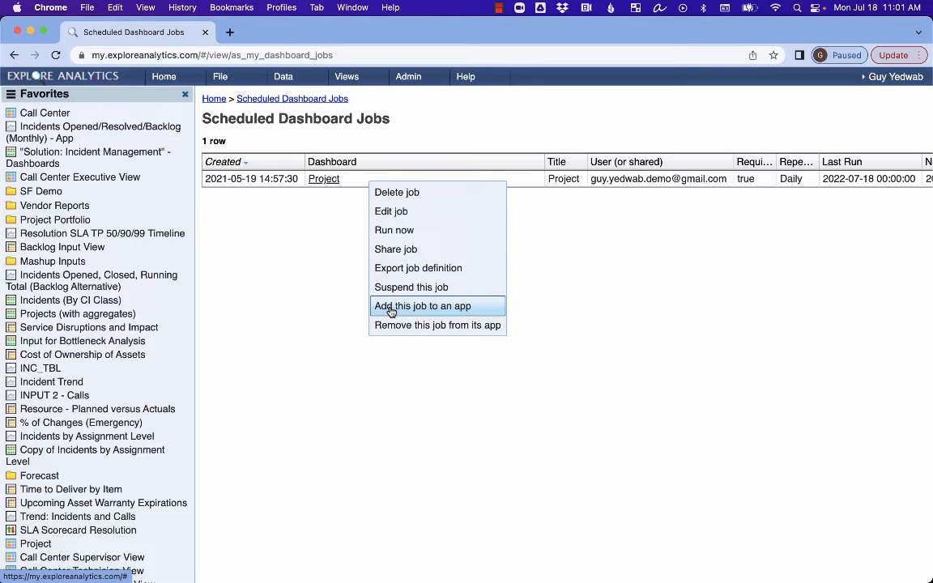
{"action": "left_click", "coordinate": [300, 301]}
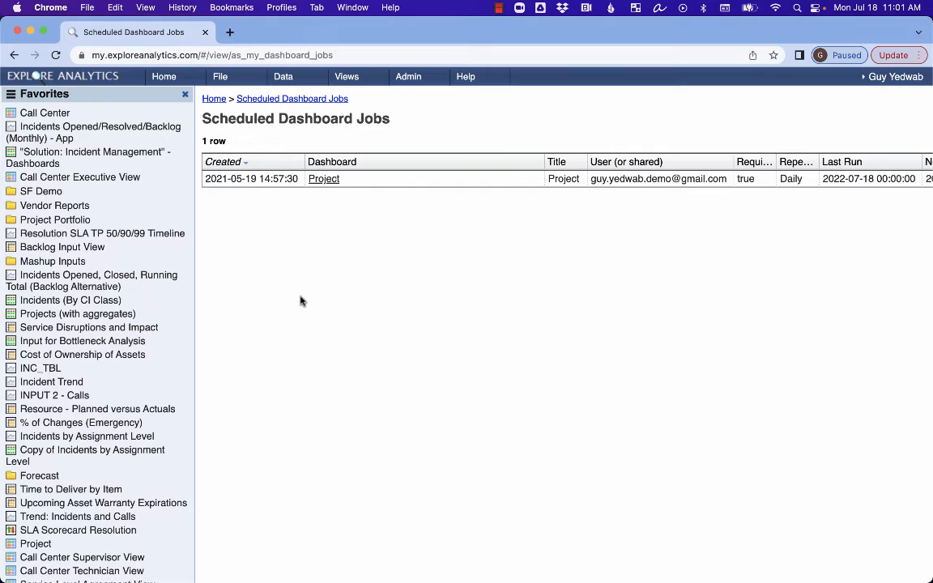
{"action": "left_click", "coordinate": [21, 56]}
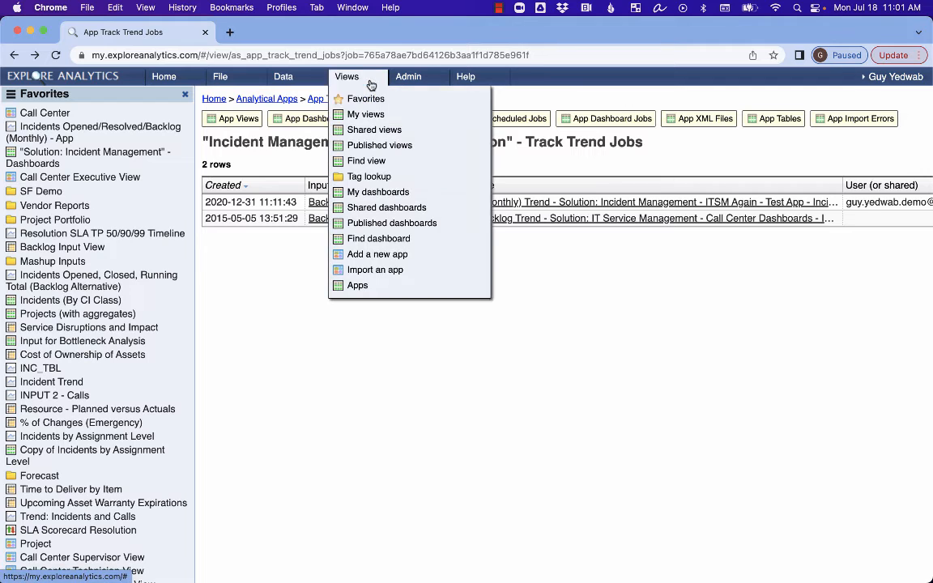
Step: Export the app definition of the Incident Management Container Application from the list of analytical apps
{"action": "left_click", "coordinate": [277, 103]}
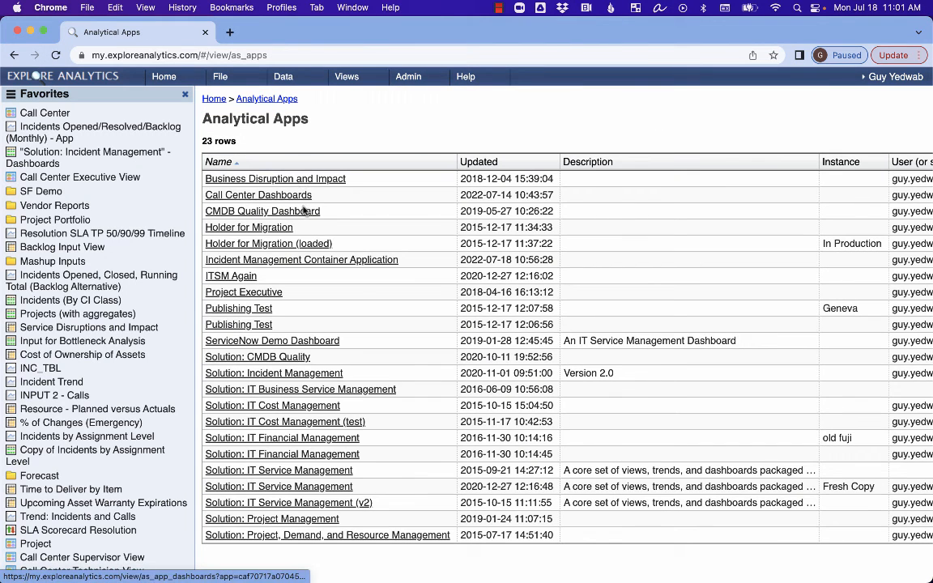
{"action": "right_click", "coordinate": [420, 259]}
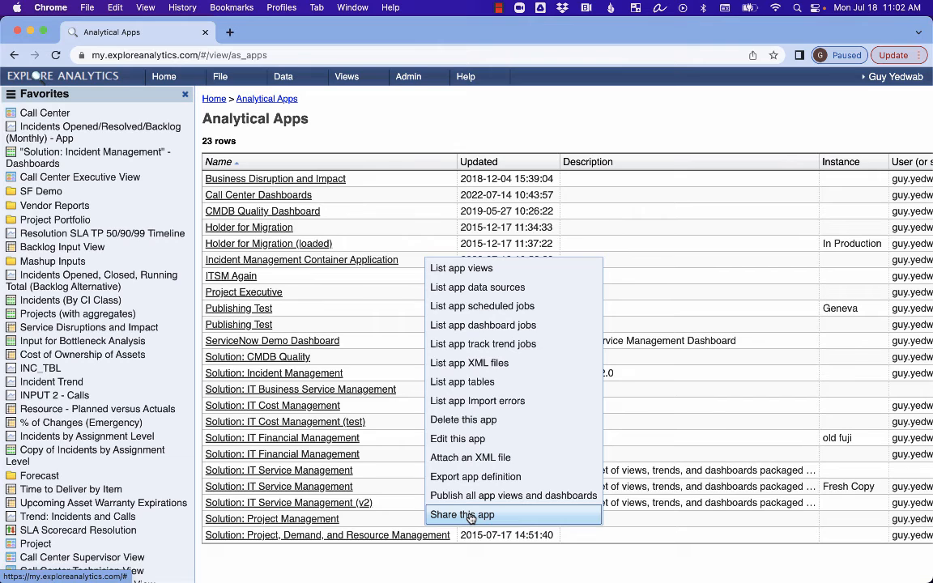
{"action": "left_click", "coordinate": [320, 98]}
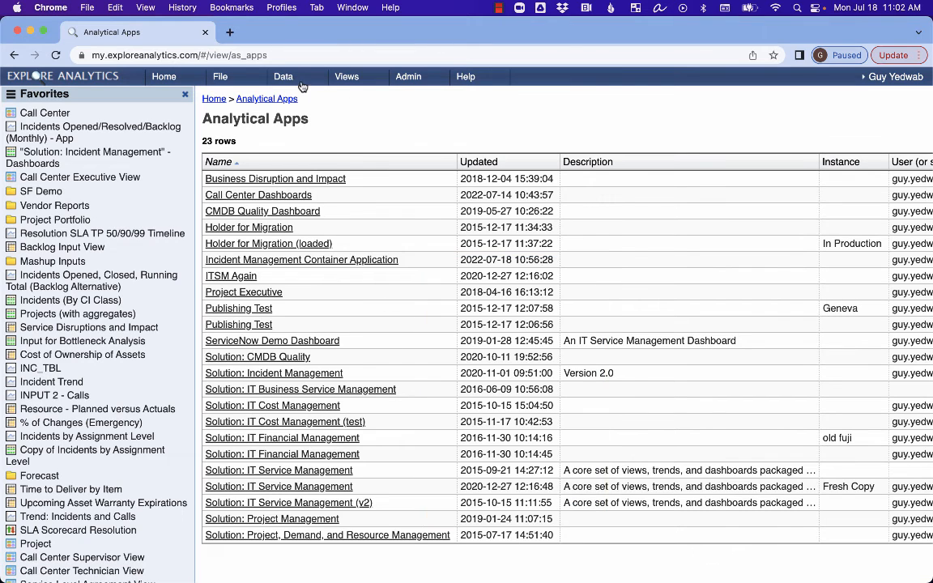
{"action": "right_click", "coordinate": [388, 265]}
{"action": "left_click", "coordinate": [441, 444]}
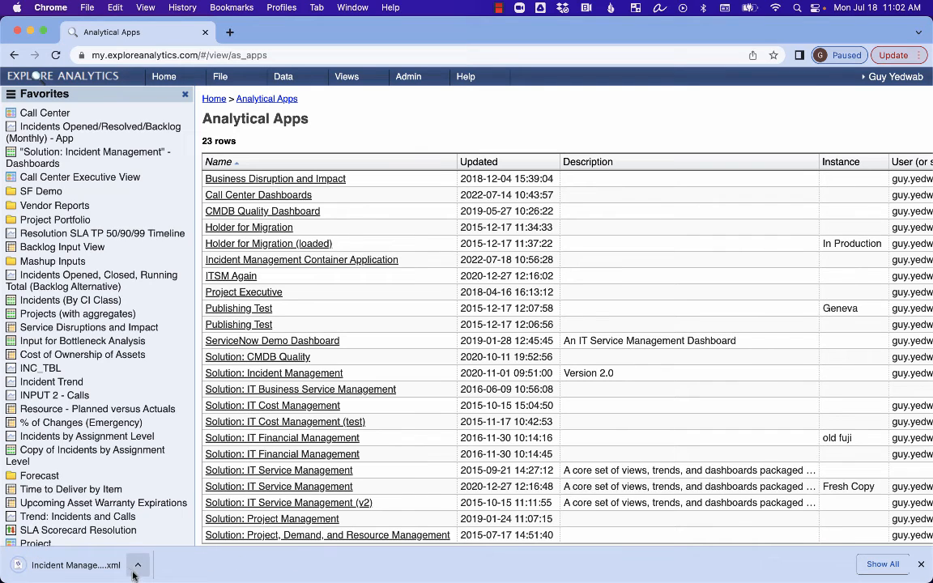
Step: Start an app import and upload Incident Management Container Application.xml from the Downloads folder
{"action": "left_click", "coordinate": [275, 78]}
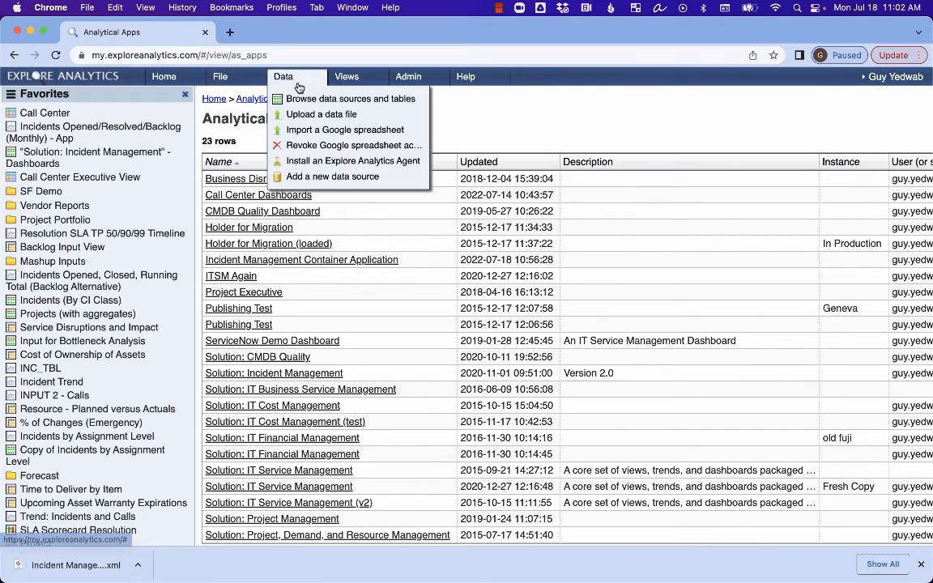
{"action": "left_click", "coordinate": [342, 77]}
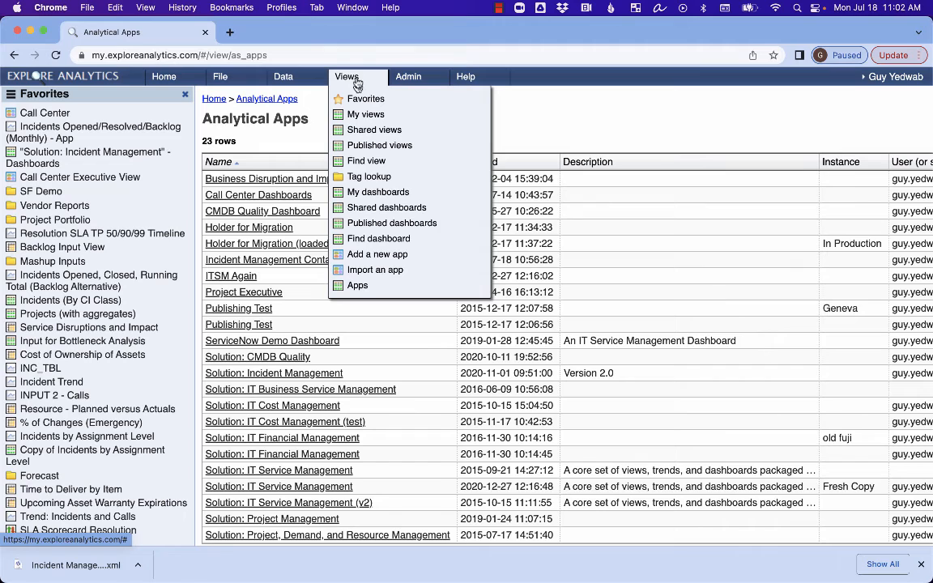
{"action": "left_click", "coordinate": [384, 270]}
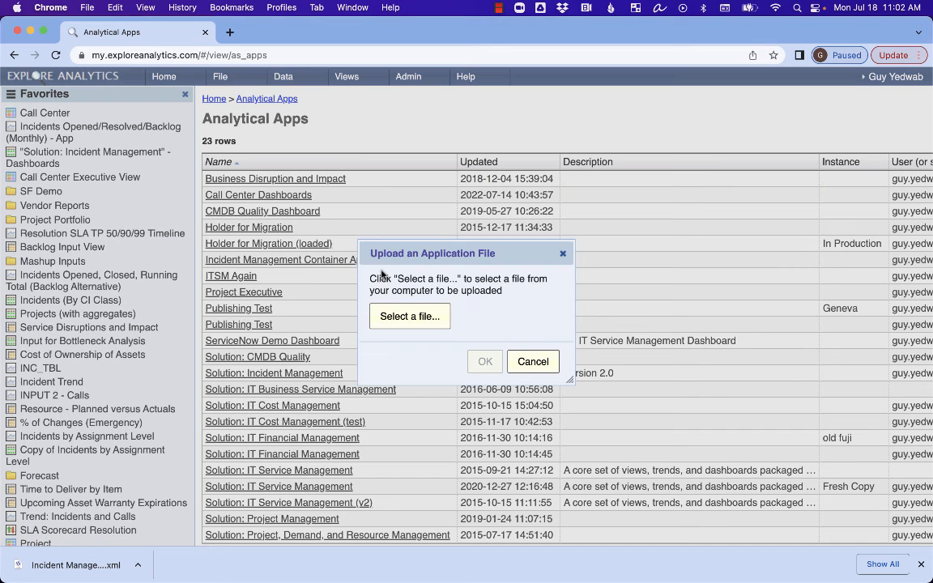
{"action": "left_click", "coordinate": [406, 317]}
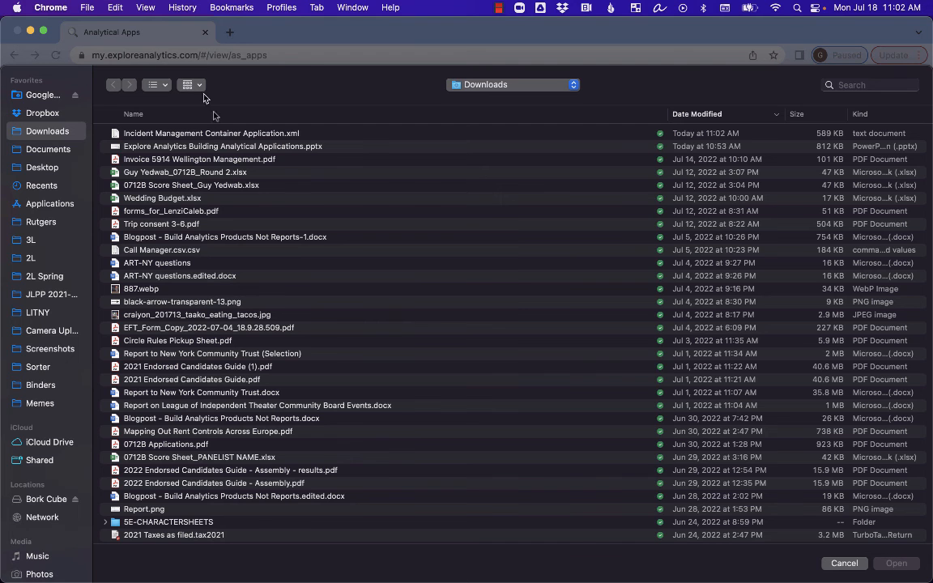
{"action": "left_click", "coordinate": [192, 134]}
{"action": "double_click", "coordinate": [192, 136]}
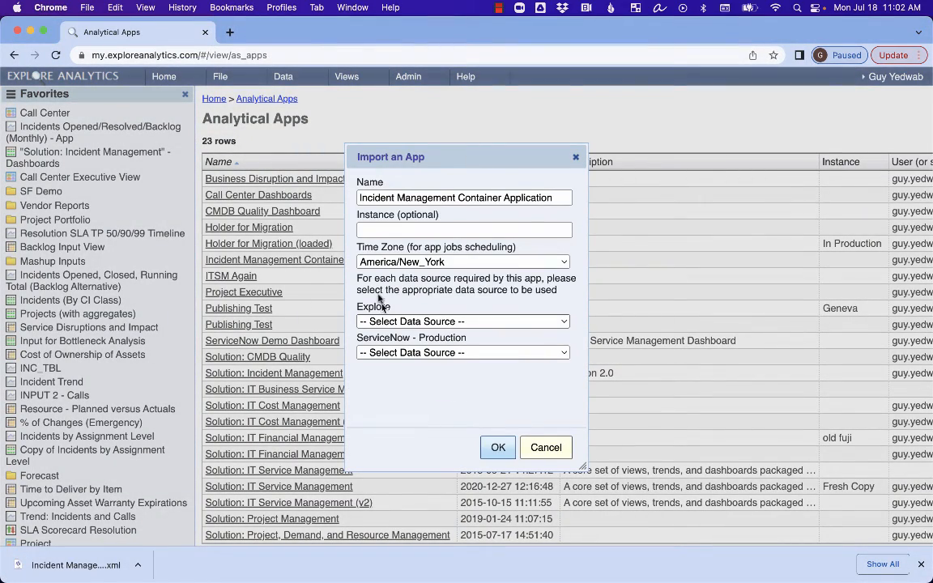
Step: Map the imported app's Explore source to Explore and its ServiceNow - Production source to Developer Instance
{"action": "left_click", "coordinate": [412, 321]}
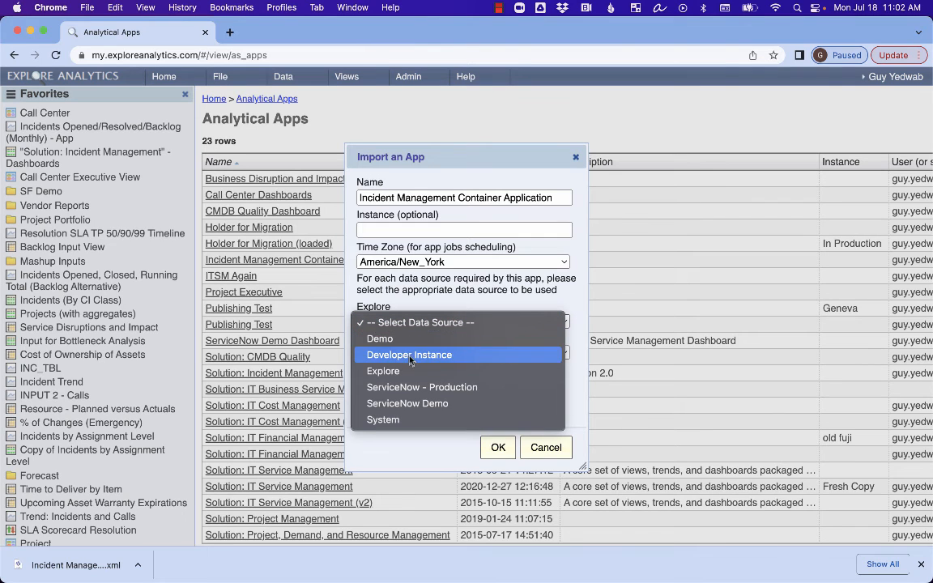
{"action": "left_click", "coordinate": [393, 371]}
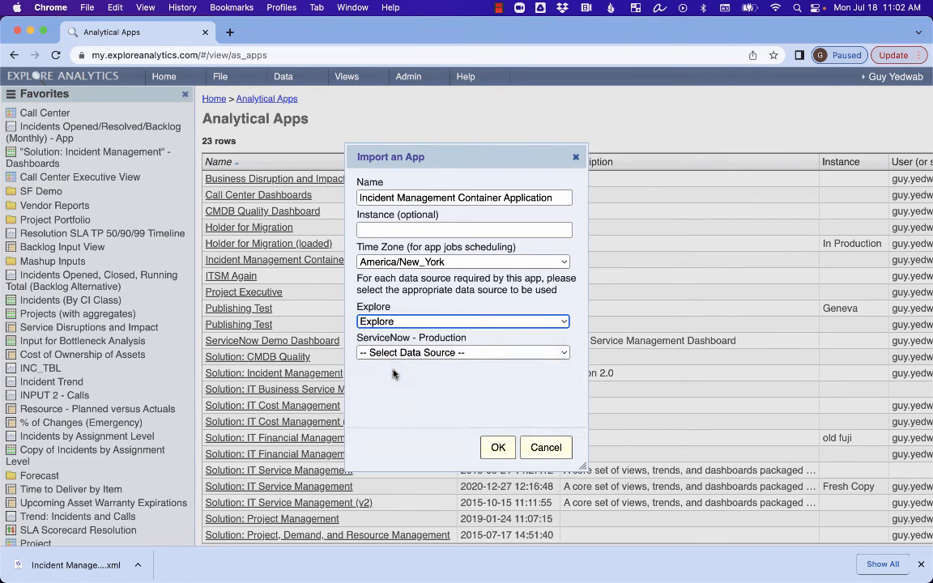
{"action": "left_click", "coordinate": [409, 353]}
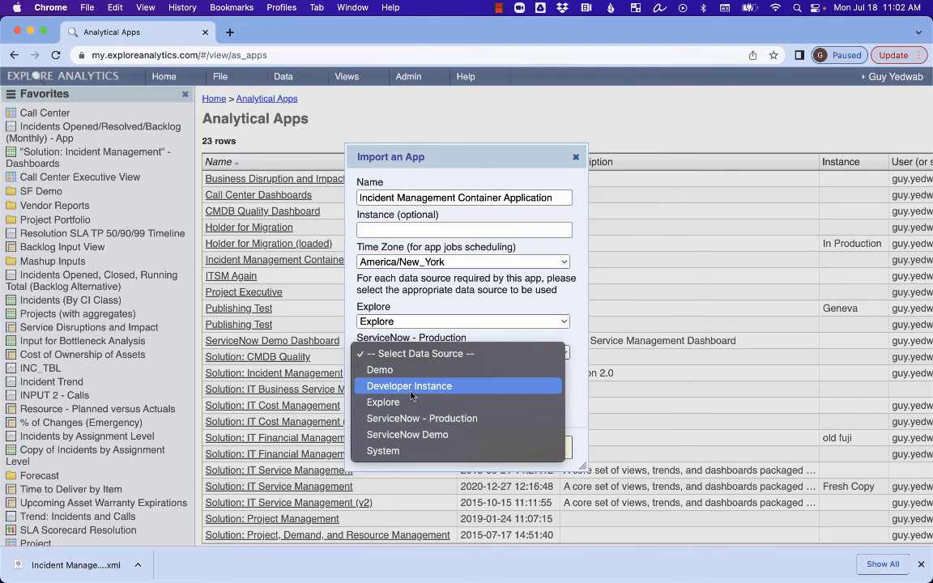
{"action": "left_click", "coordinate": [412, 387]}
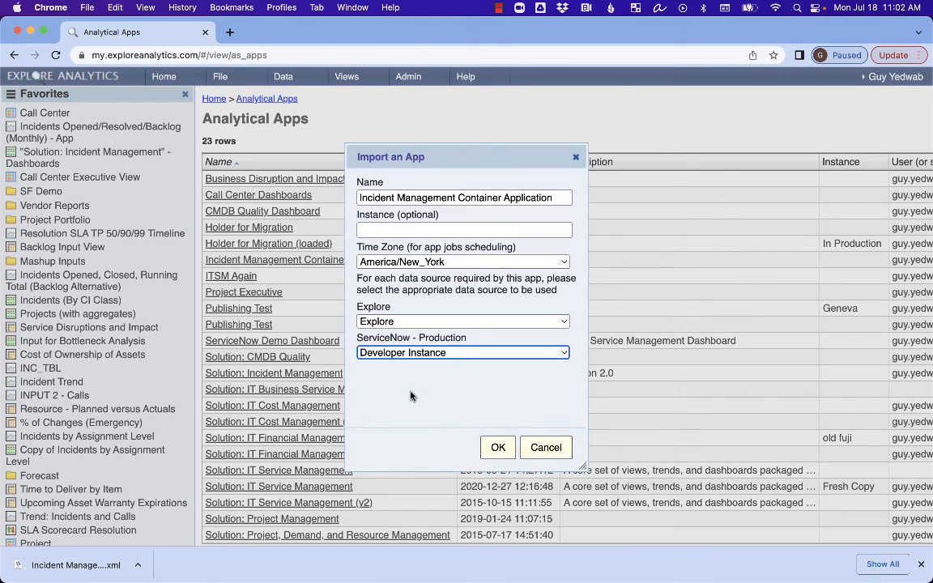
{"action": "left_click", "coordinate": [492, 442]}
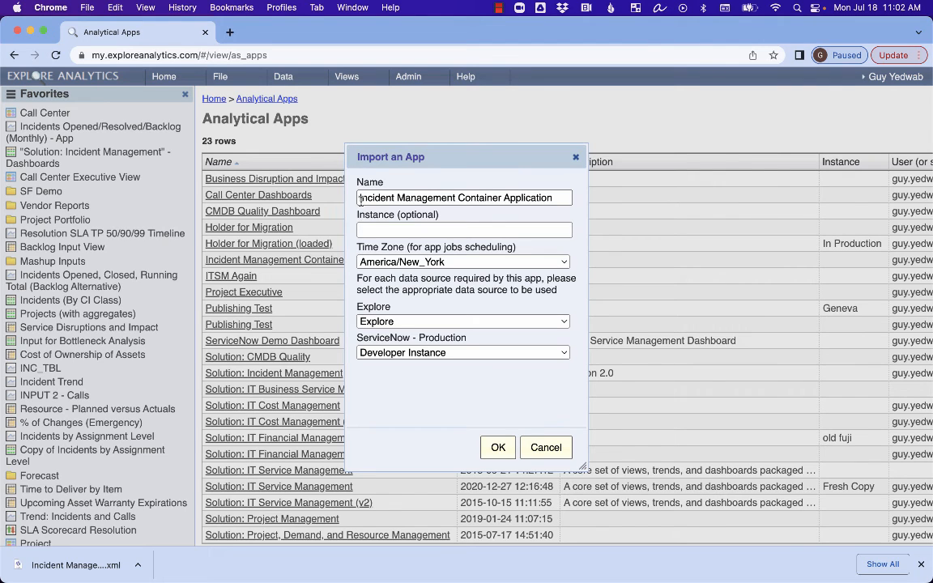
Step: Name the import's instance Developer Instance and complete the app import
{"action": "left_click", "coordinate": [365, 229]}
{"action": "left_click_drag", "start_coordinate": [359, 215], "coordinate": [375, 223]}
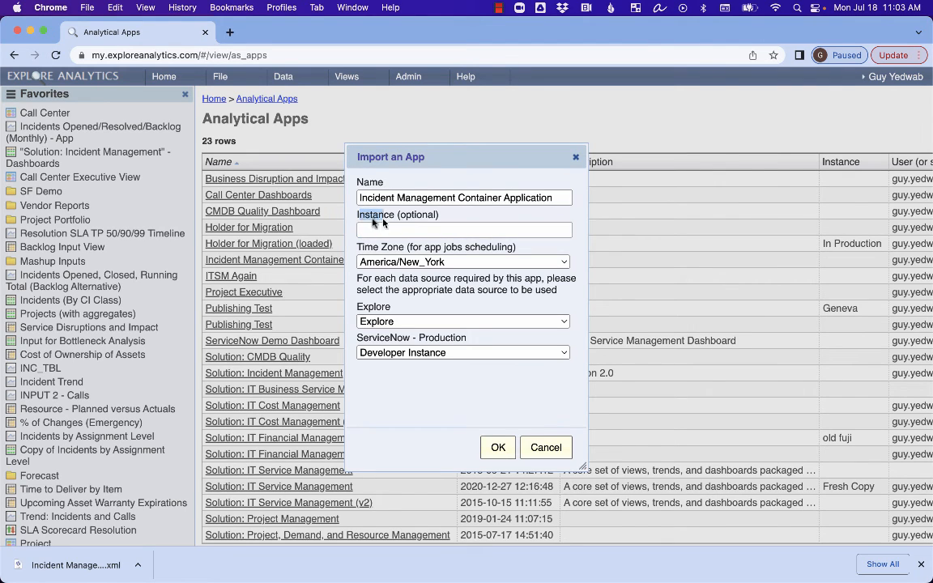
{"action": "left_click", "coordinate": [374, 229]}
{"action": "type", "text": "De"}
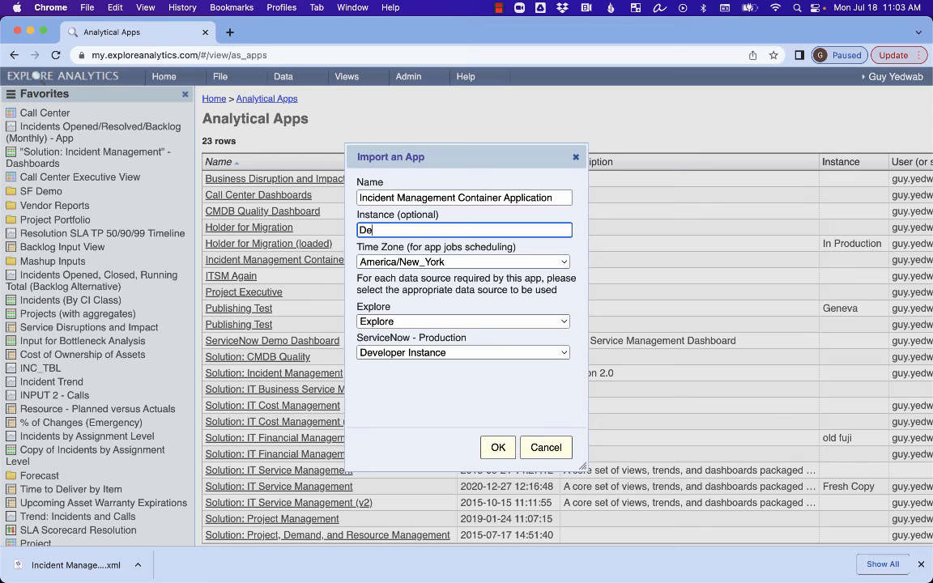
{"action": "type", "text": "veloper Instance"}
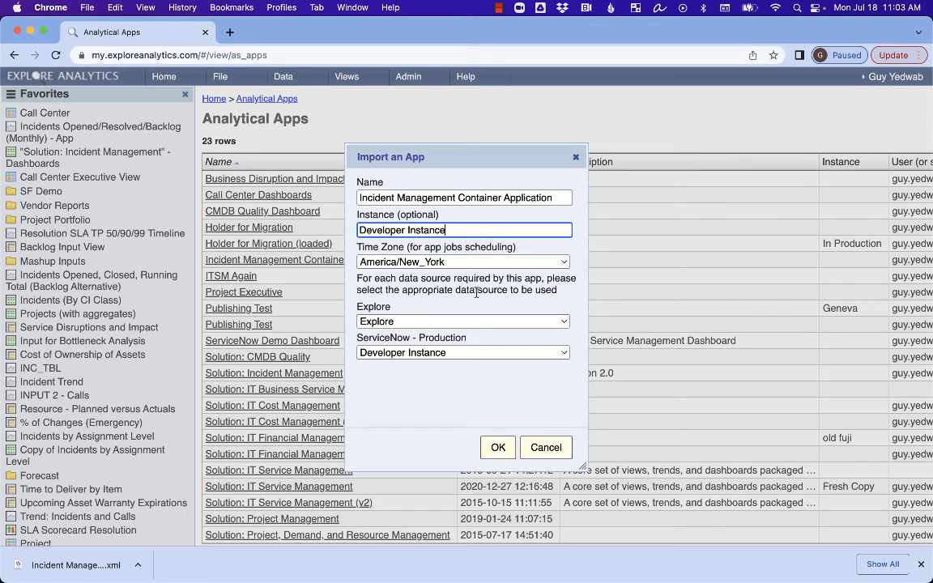
{"action": "left_click", "coordinate": [493, 448]}
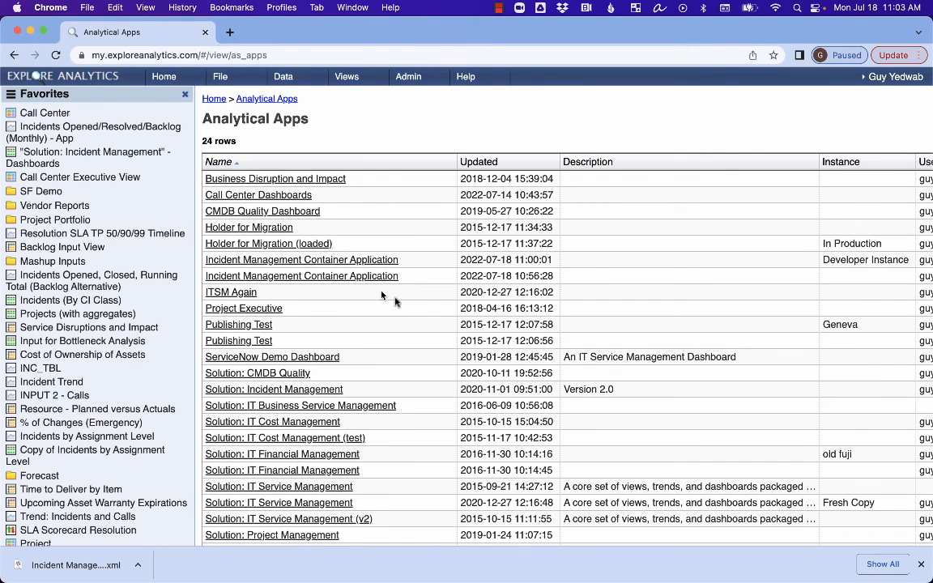
Step: Open the Developer Instance copy of the Incident Management Container Application and check its data sources
{"action": "right_click", "coordinate": [883, 278]}
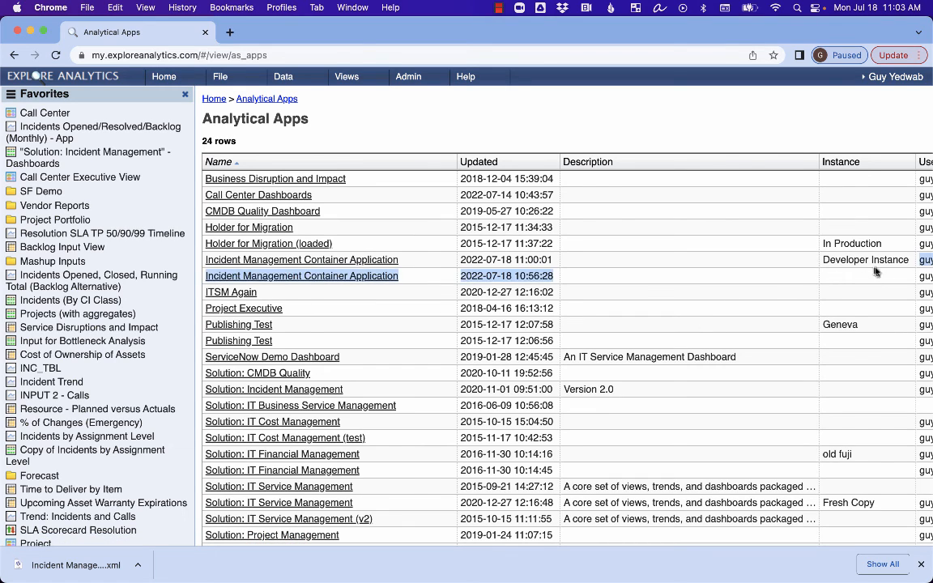
{"action": "left_click", "coordinate": [764, 135]}
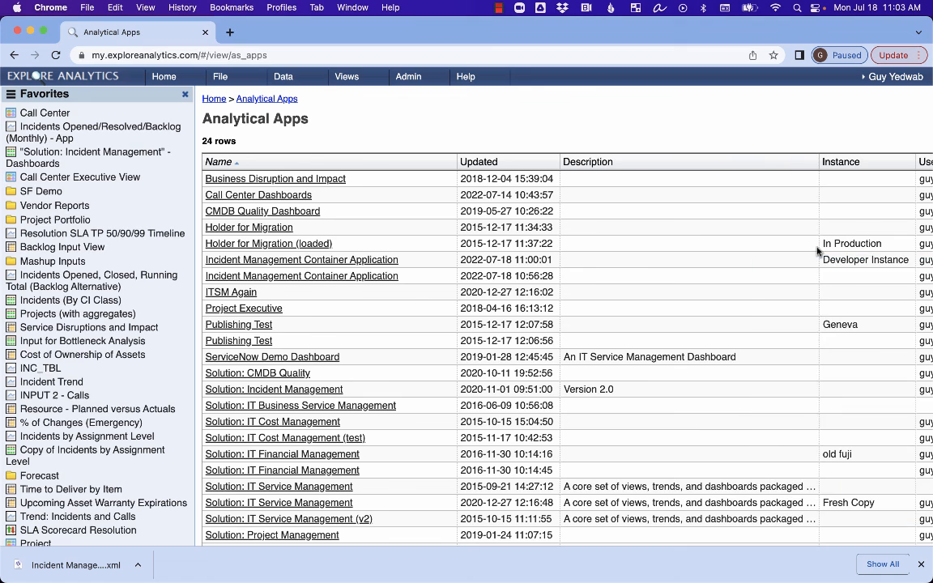
{"action": "right_click", "coordinate": [360, 270]}
{"action": "left_click", "coordinate": [361, 259]}
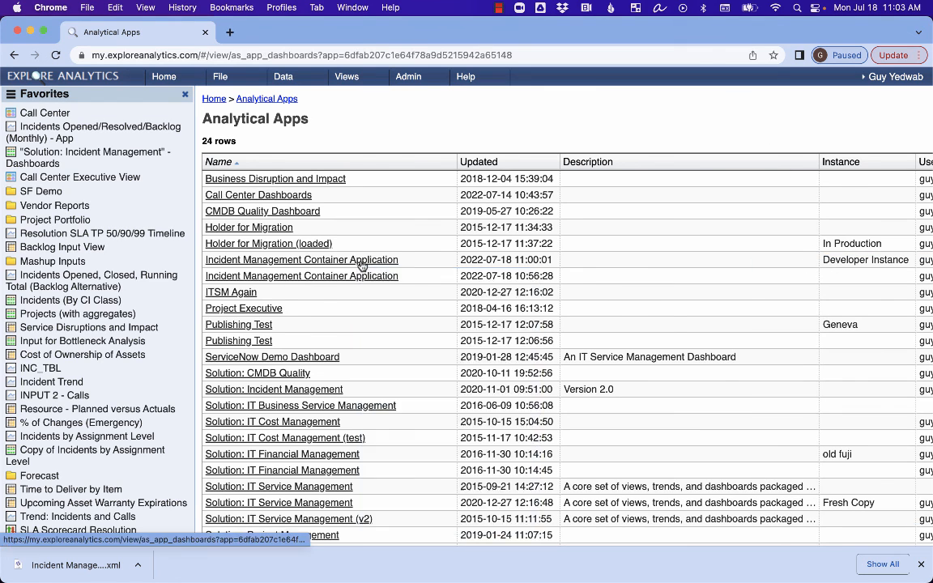
{"action": "left_click", "coordinate": [319, 120]}
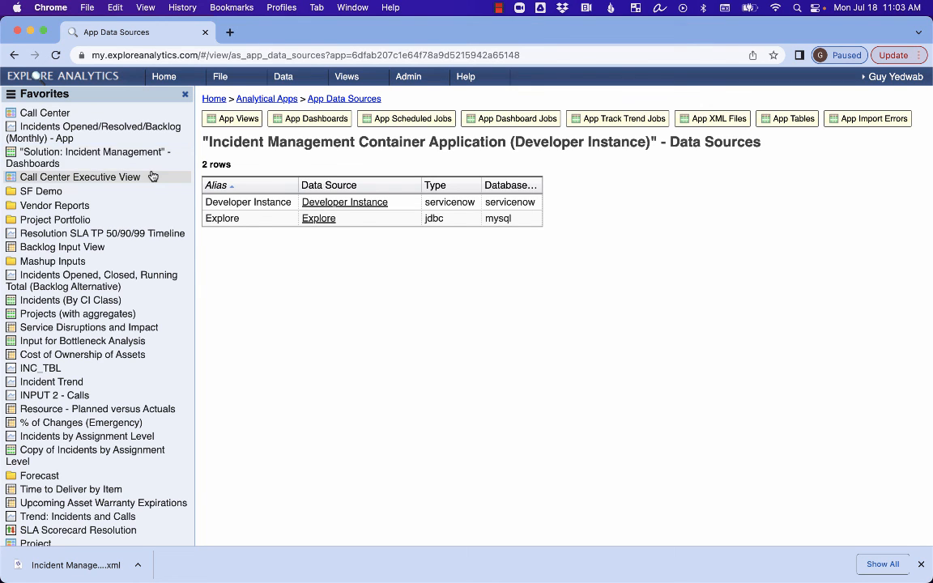
Step: Open the "Solution: IT Service Management" - Views list from the favorites
{"action": "scroll", "coordinate": [152, 176], "scroll_direction": "down", "scroll_amount": 10}
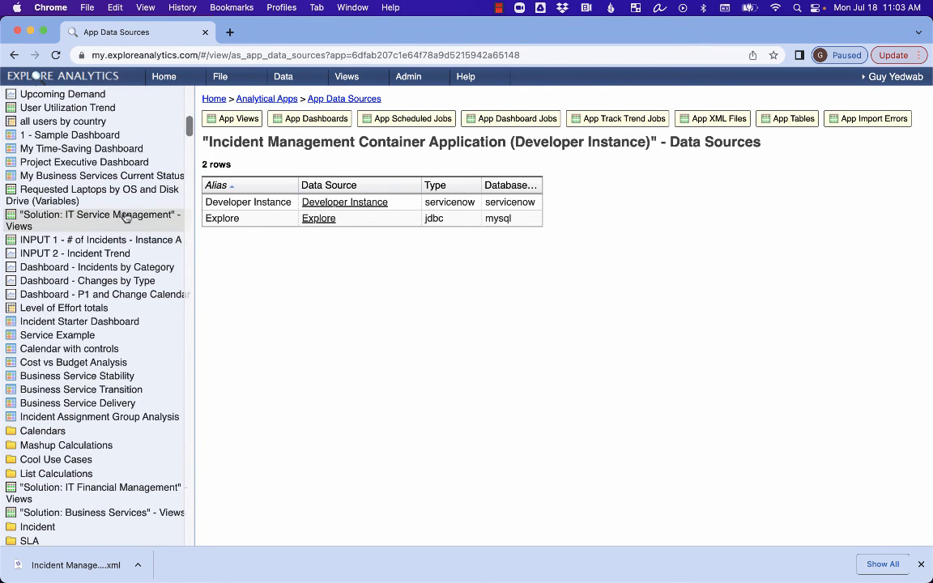
{"action": "left_click", "coordinate": [85, 224]}
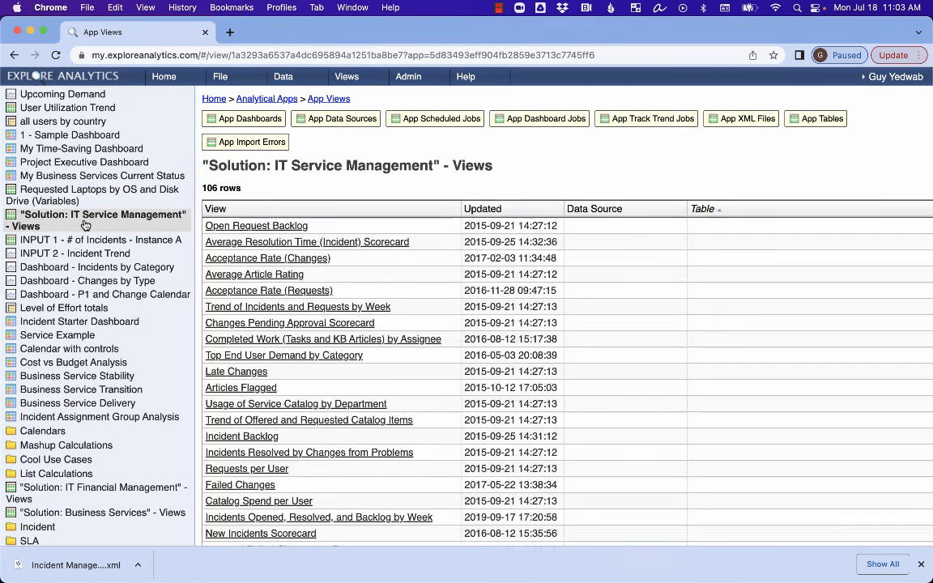